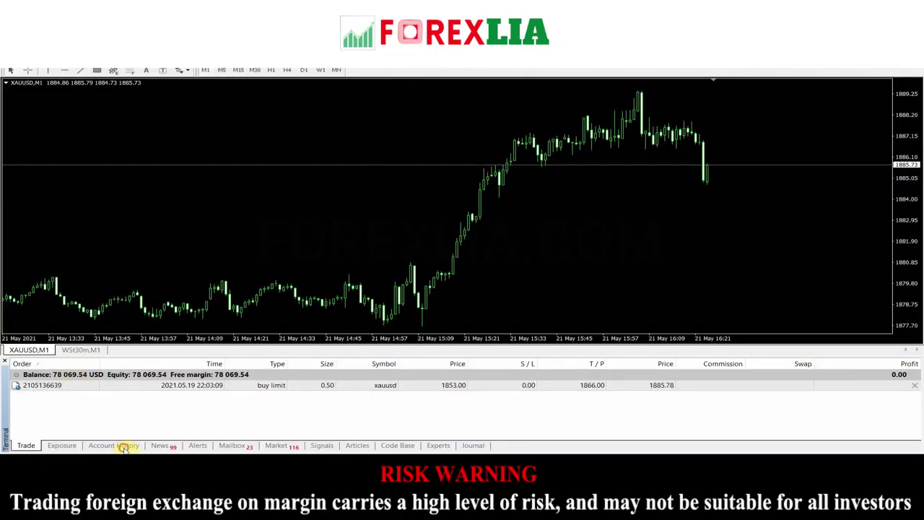
# - Display the account history for the entire trading period and look through its entries
pyautogui.click(124, 446)
pyautogui.rightClick(132, 395)
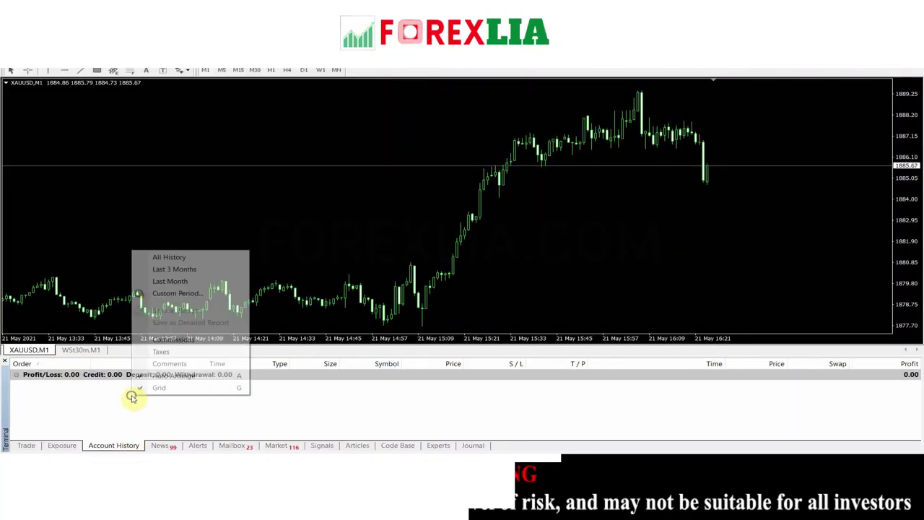
pyautogui.click(190, 259)
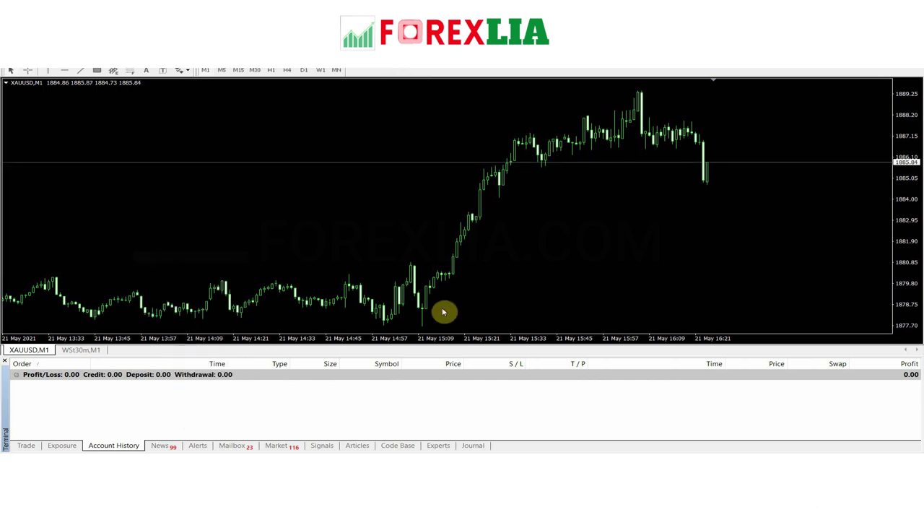
pyautogui.moveTo(917, 373); pyautogui.dragTo(917, 433)
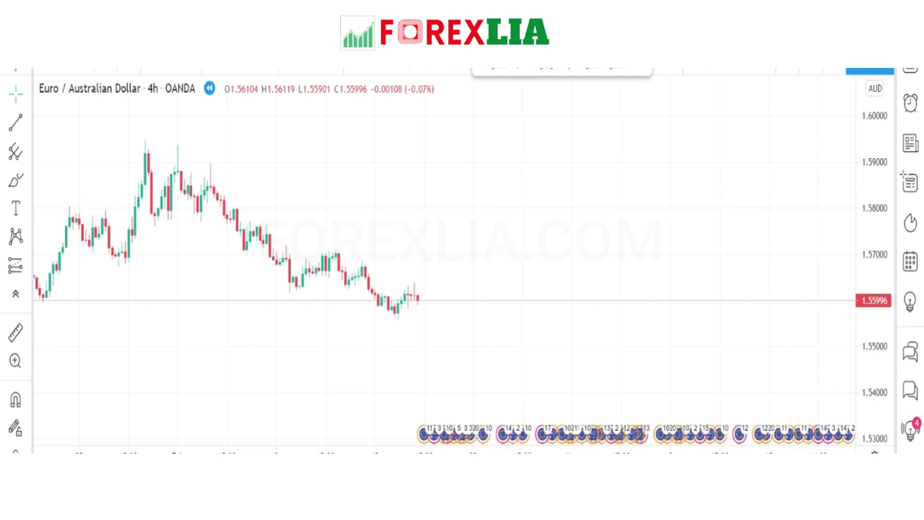
pyautogui.click(94, 86)
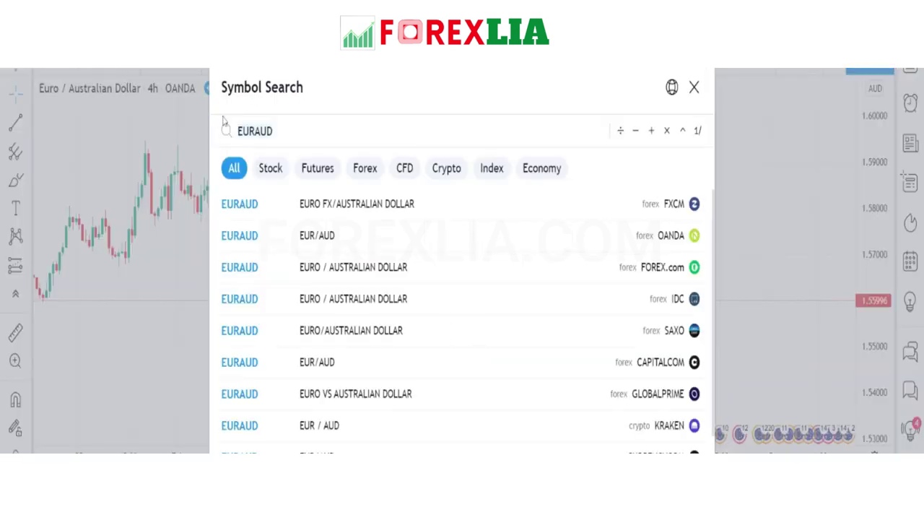
pyautogui.click(694, 87)
pyautogui.click(153, 88)
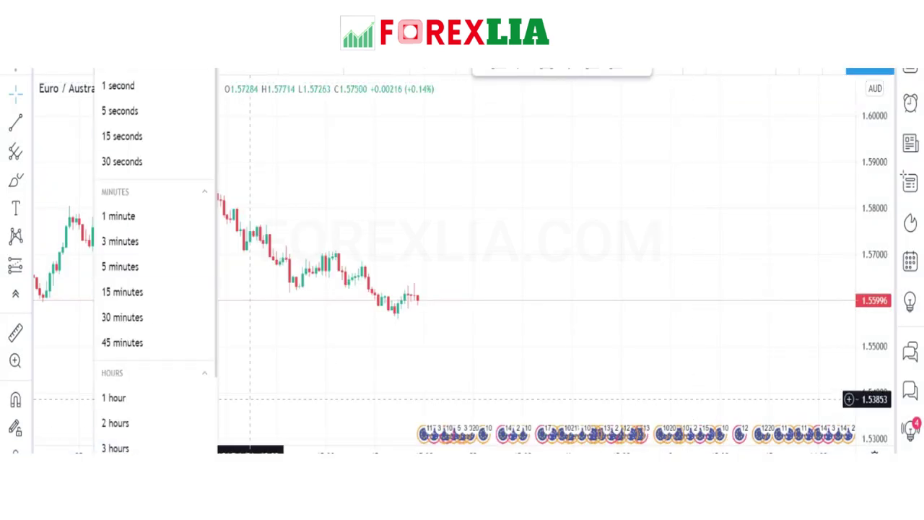
pyautogui.click(249, 397)
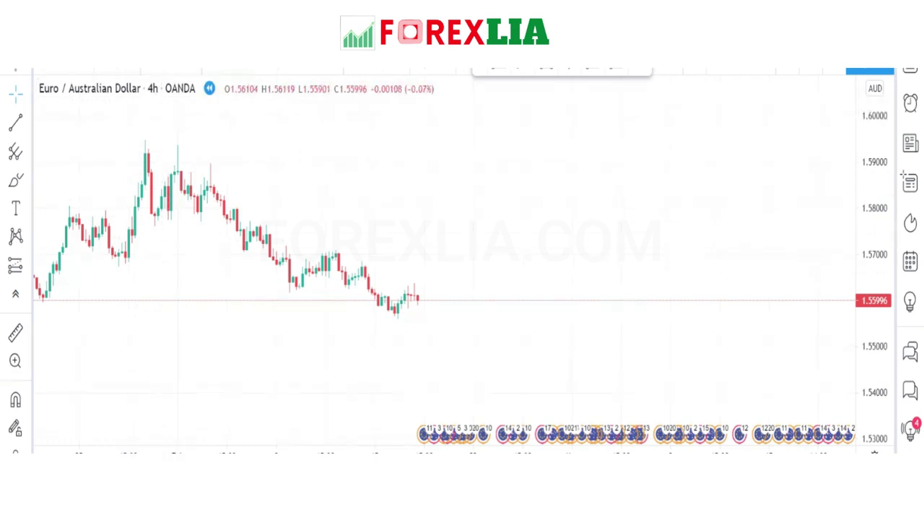
# - Search the indicators for "stochastic cg" and add the Stoch CGO indicator to the EUR/AUD 4h chart
pyautogui.click(278, 70)
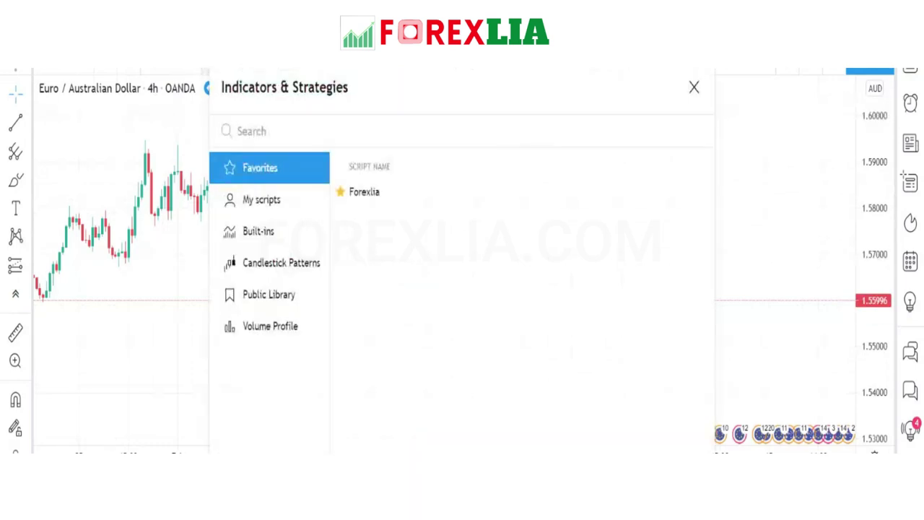
pyautogui.write('stocha')
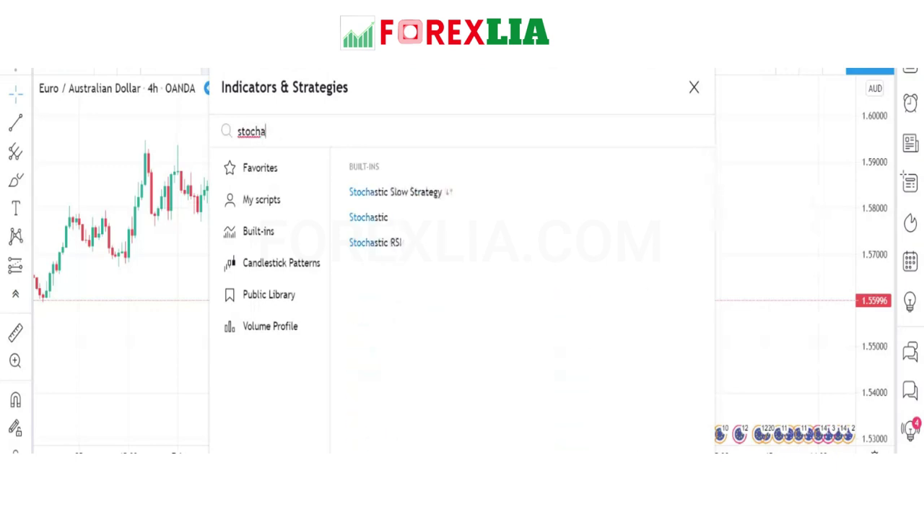
pyautogui.write('stic cg')
pyautogui.click(405, 190)
pyautogui.press('Escape')
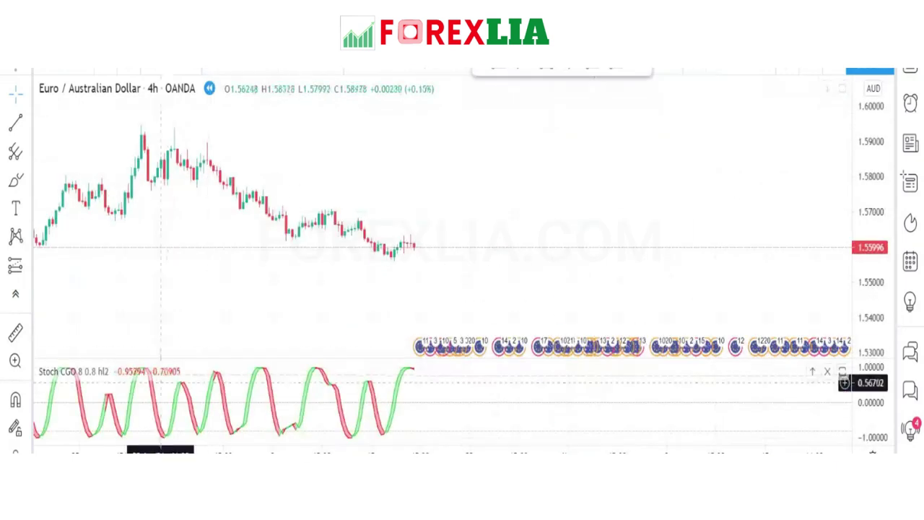
# - Style the Stoch CGO overbought and oversold levels as solid black lines and make the zero level invisible
pyautogui.click(564, 224)
pyautogui.click(487, 228)
pyautogui.click(495, 266)
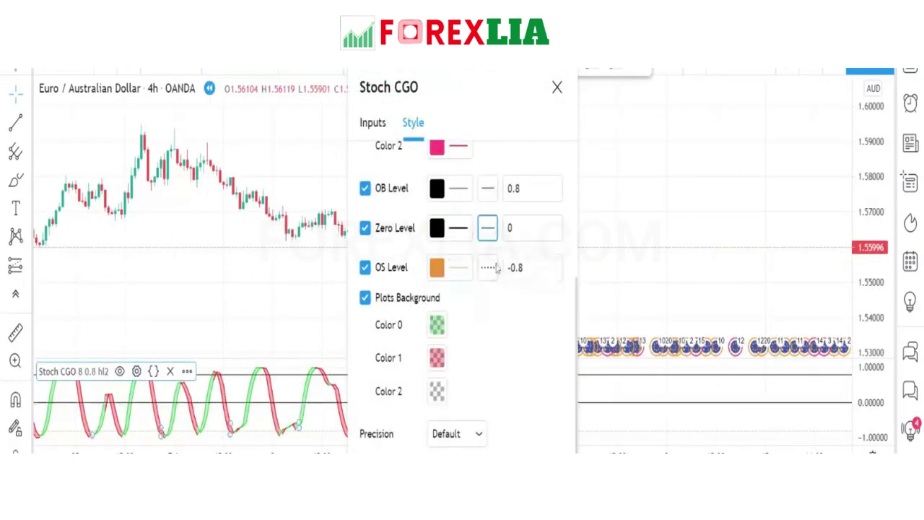
pyautogui.click(448, 267)
pyautogui.click(563, 255)
pyautogui.click(449, 228)
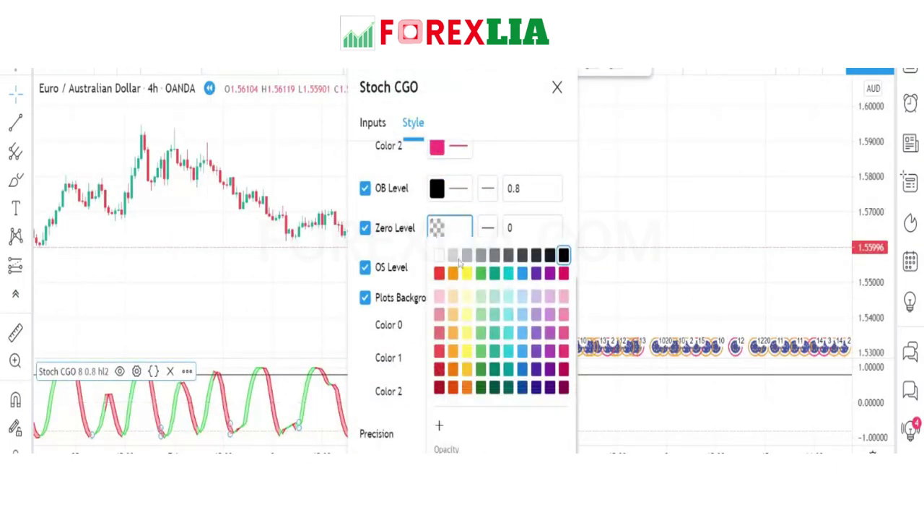
pyautogui.click(487, 267)
pyautogui.click(509, 304)
pyautogui.press('Return')
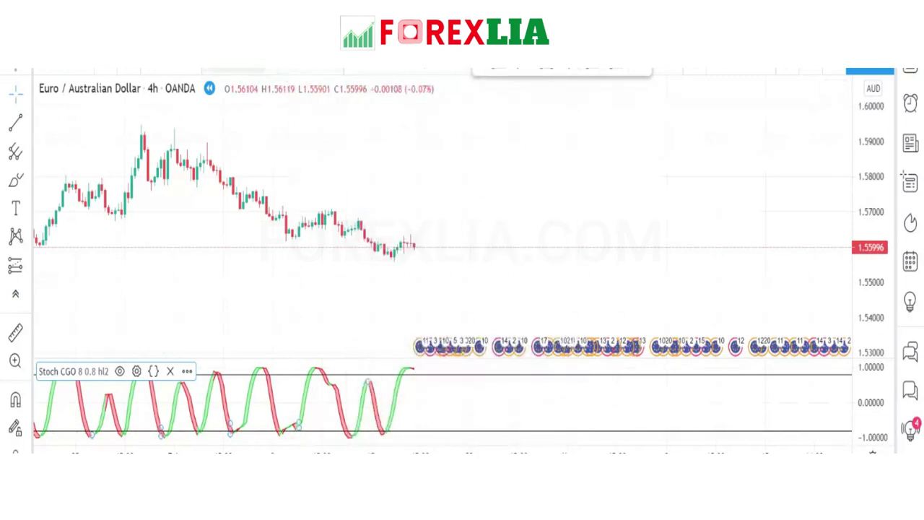
# - Search the indicators for "rsi" and add the built-in Relative Strength Index to the chart
pyautogui.click(233, 70)
pyautogui.write('rsi')
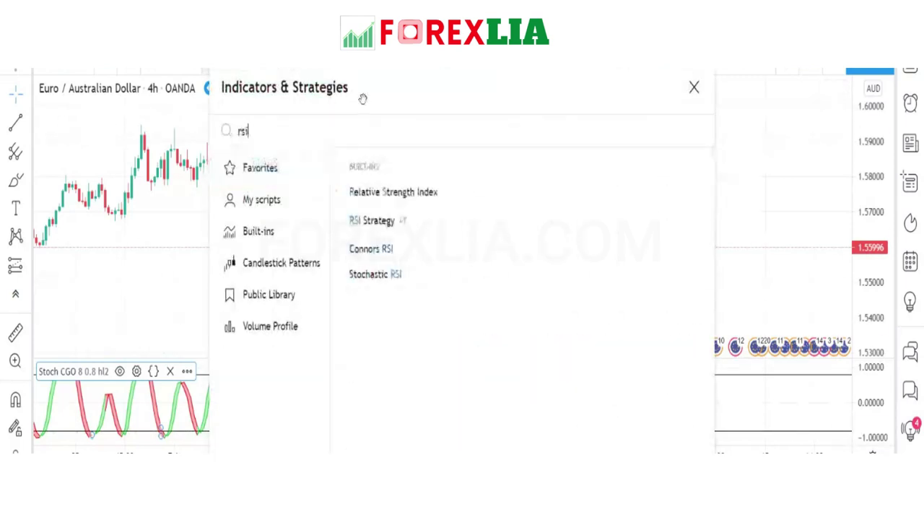
pyautogui.click(383, 190)
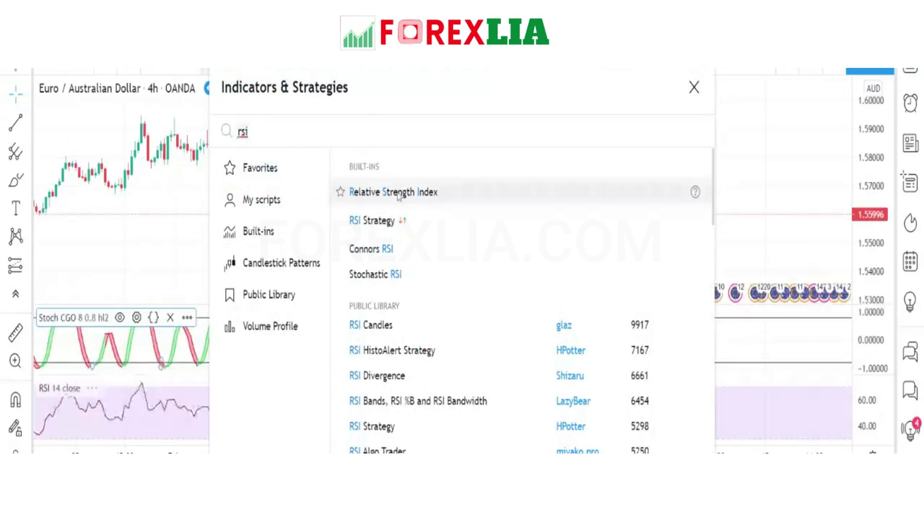
pyautogui.click(694, 88)
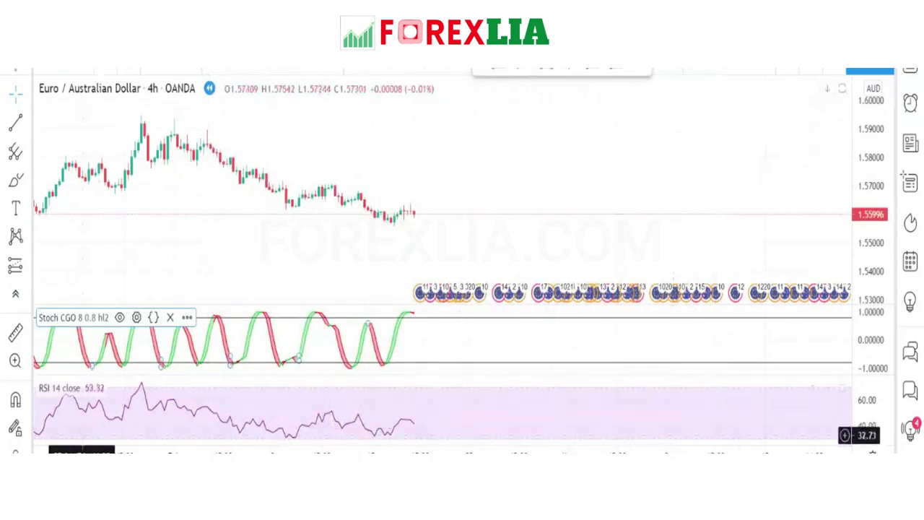
# - Change the RSI upper band at 70 to a solid black line
pyautogui.click(107, 388)
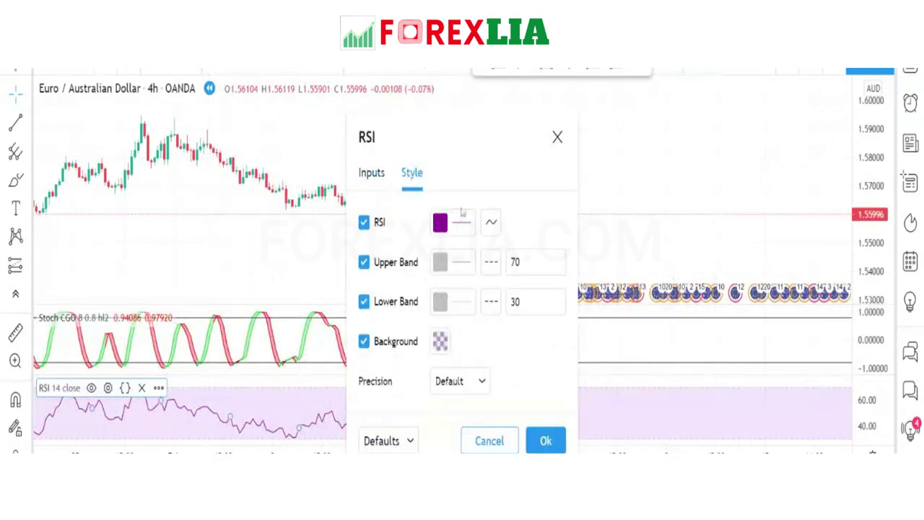
pyautogui.click(440, 262)
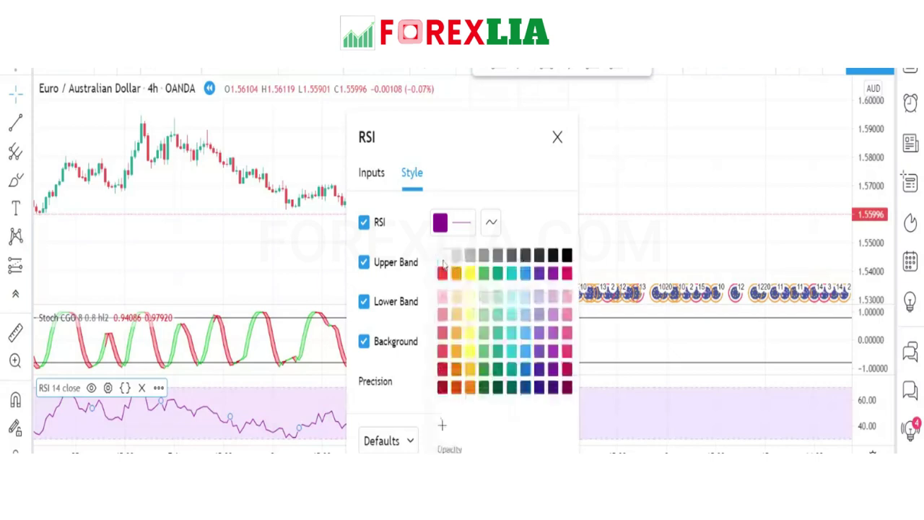
pyautogui.click(567, 250)
pyautogui.click(490, 262)
pyautogui.click(509, 294)
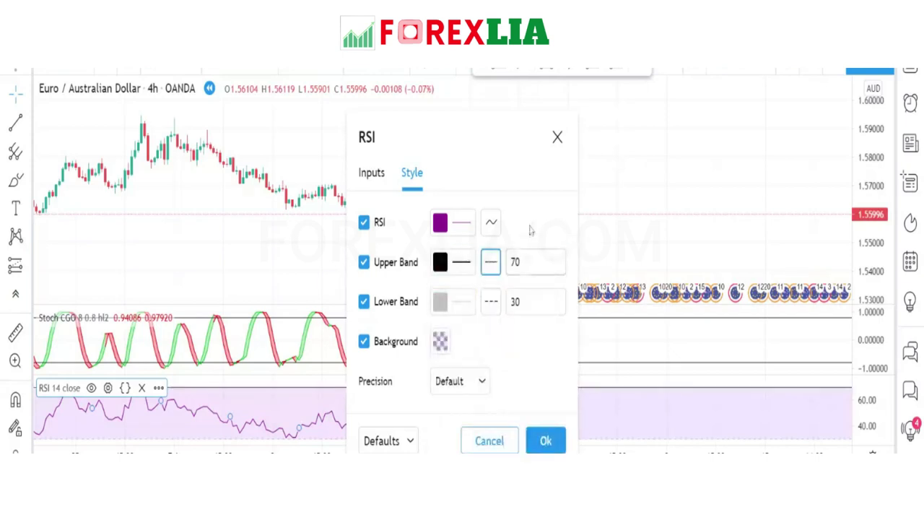
# - Change the RSI lower band at 30 to a solid black line and accept the style settings
pyautogui.click(438, 304)
pyautogui.click(567, 254)
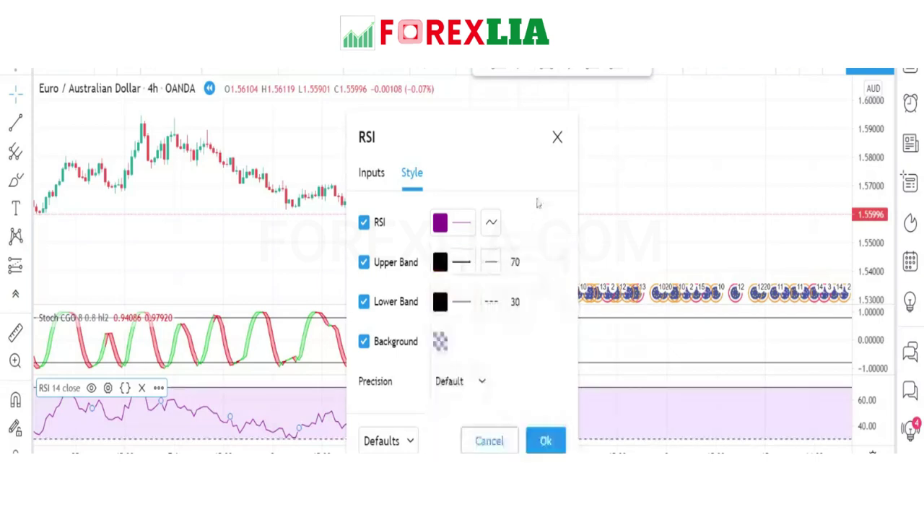
pyautogui.click(491, 301)
pyautogui.click(509, 329)
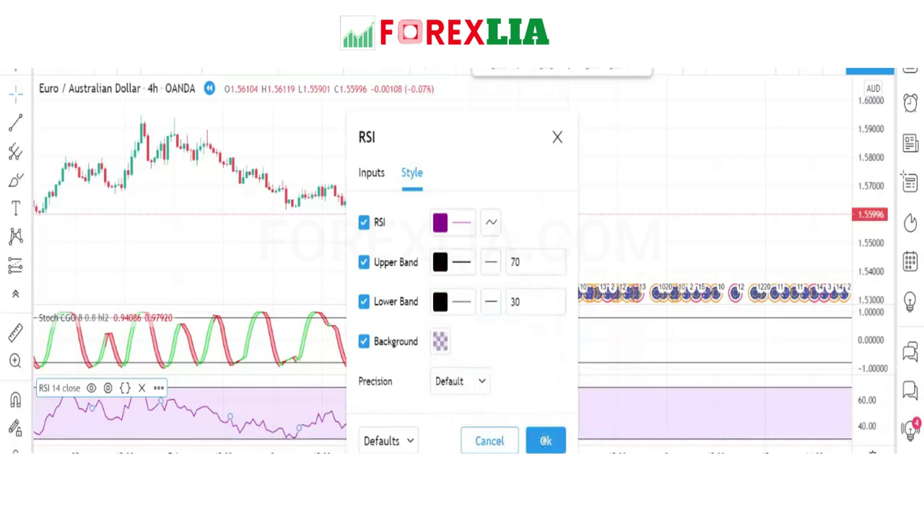
pyautogui.click(545, 440)
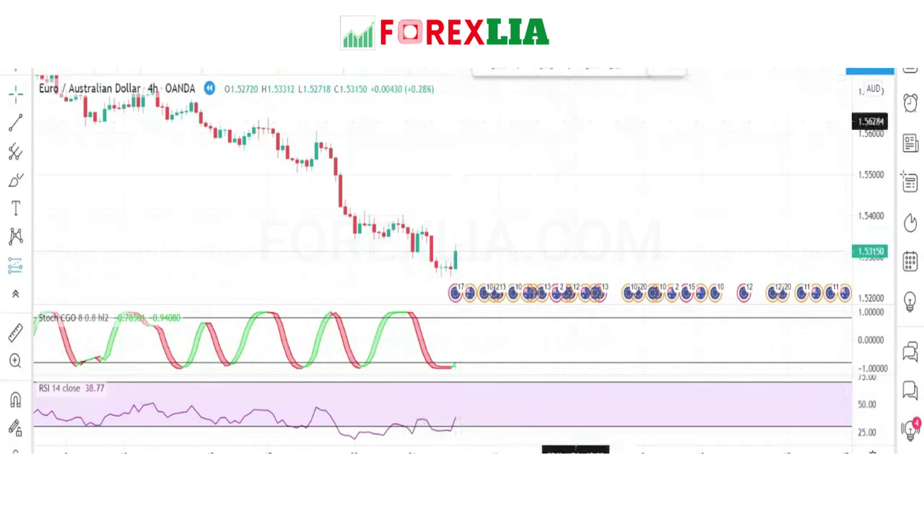
# - Place a long position at the latest bullish candle's close, with the stop at 1.52564 and the target at a risk/reward ratio of 2
pyautogui.click(456, 251)
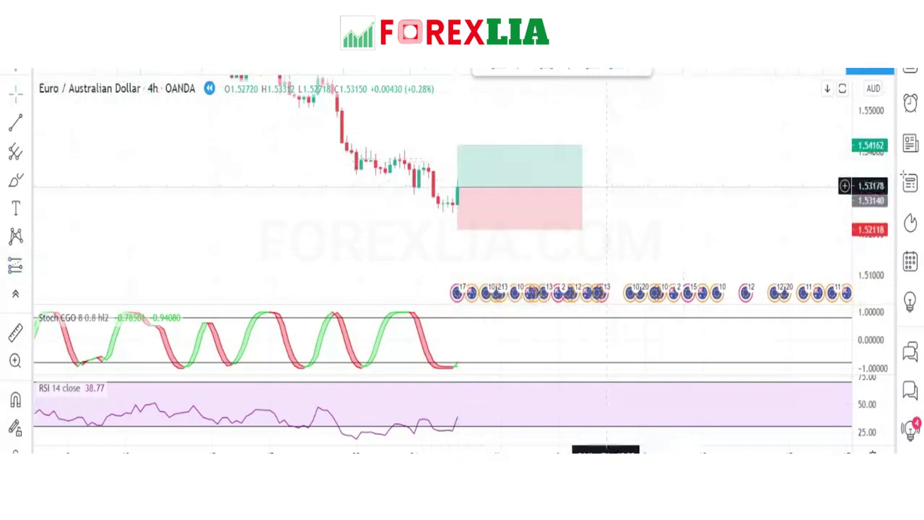
pyautogui.moveTo(640, 202); pyautogui.dragTo(640, 233)
pyautogui.moveTo(458, 259); pyautogui.dragTo(458, 242)
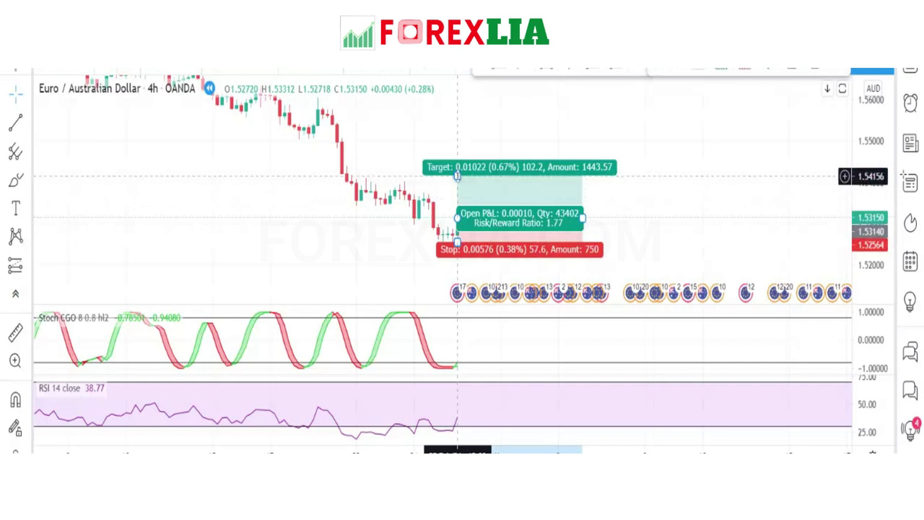
pyautogui.moveTo(457, 176)
pyautogui.mouseDown()
pyautogui.moveTo(457, 161)
pyautogui.moveTo(457, 169)
pyautogui.mouseUp()
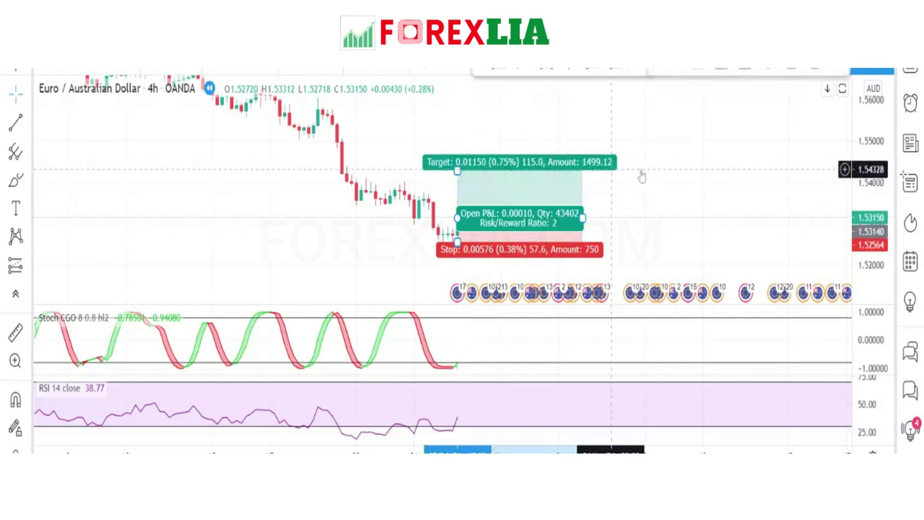
pyautogui.moveTo(876, 202); pyautogui.dragTo(866, 126)
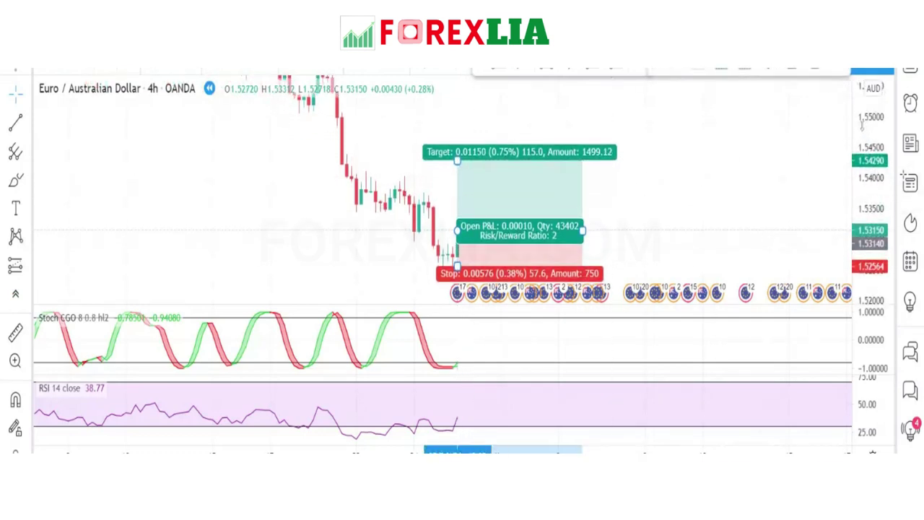
pyautogui.click(708, 213)
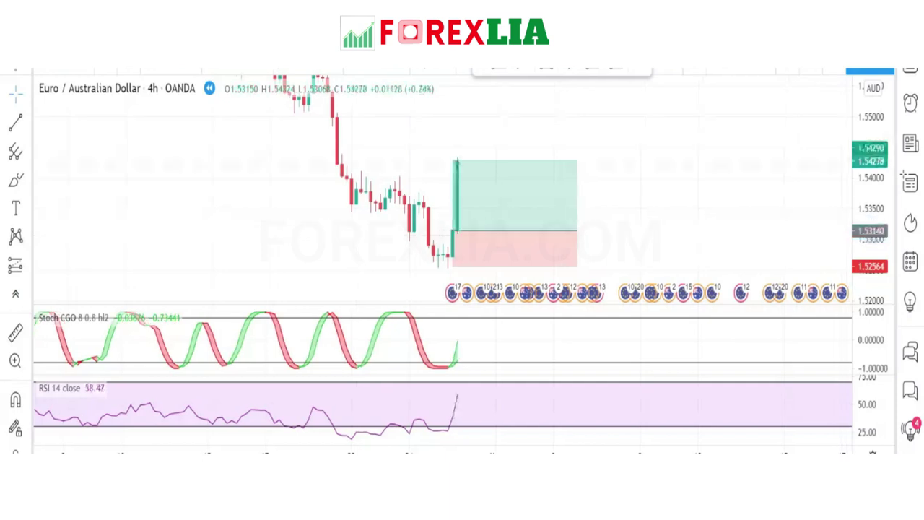
# - Place a short position at the latest bearish candle's close, with the stop at 1.56858 and the target at 1.54038 for a risk/reward ratio of 2
pyautogui.click(472, 220)
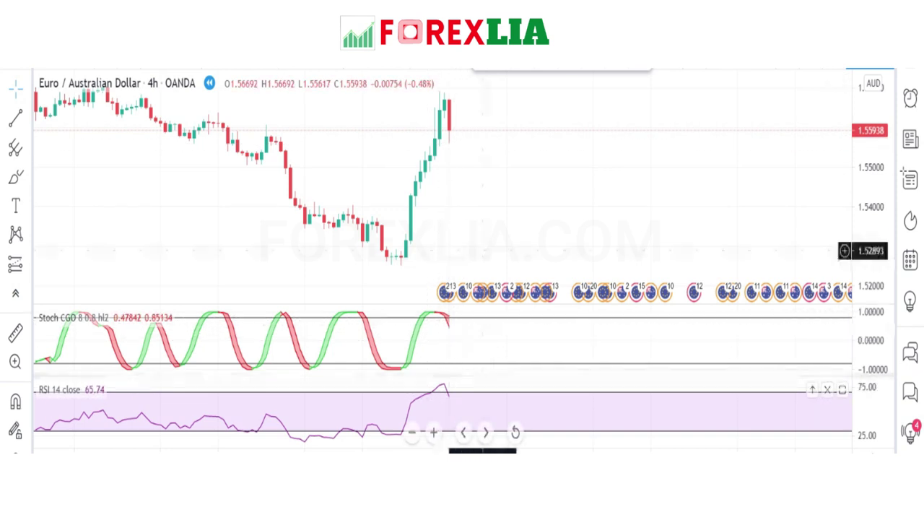
pyautogui.moveTo(503, 195); pyautogui.dragTo(527, 207)
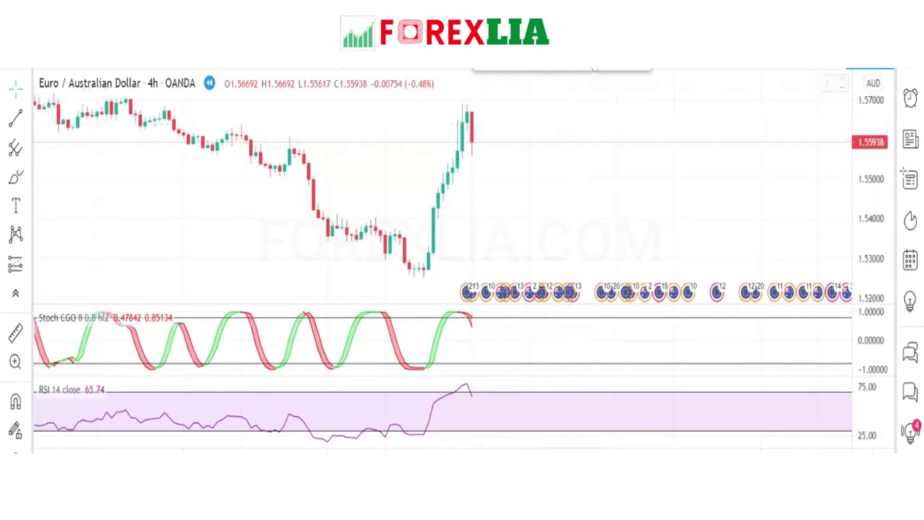
pyautogui.click(472, 142)
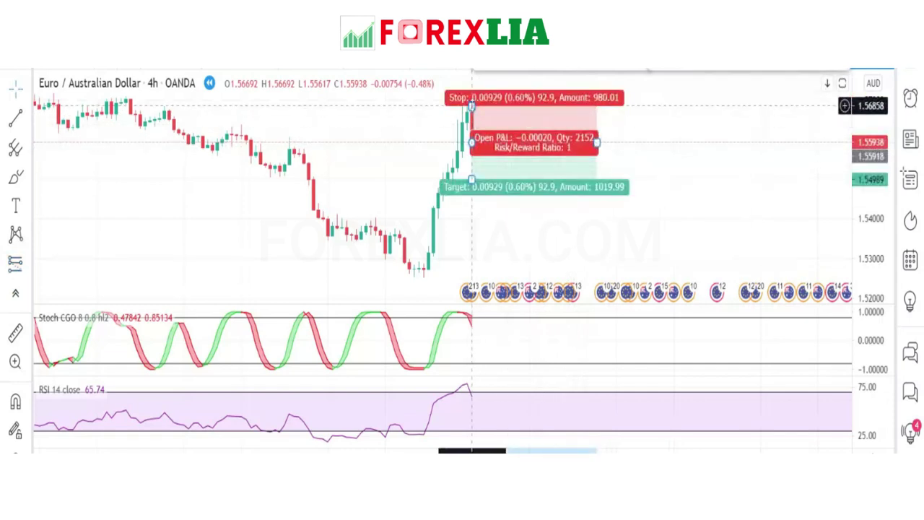
pyautogui.moveTo(472, 106)
pyautogui.mouseDown()
pyautogui.moveTo(472, 98)
pyautogui.moveTo(472, 105)
pyautogui.mouseUp()
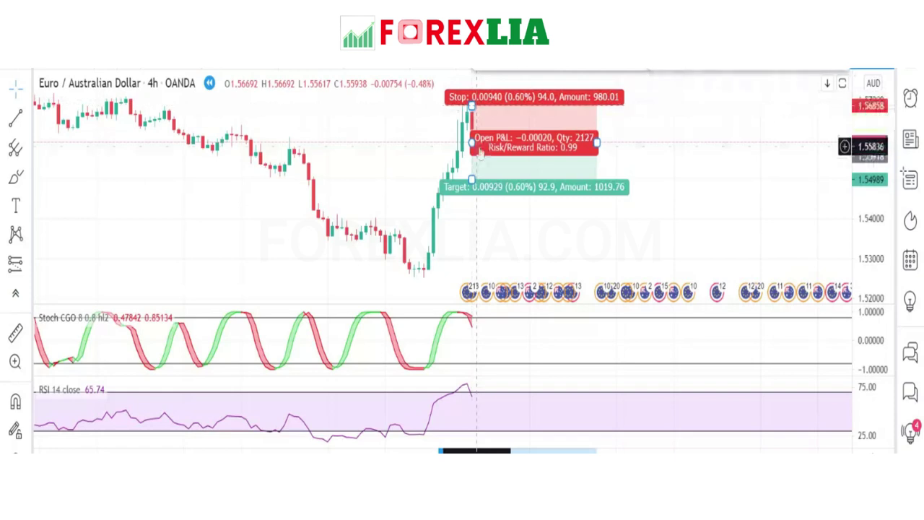
pyautogui.moveTo(472, 181); pyautogui.dragTo(472, 217)
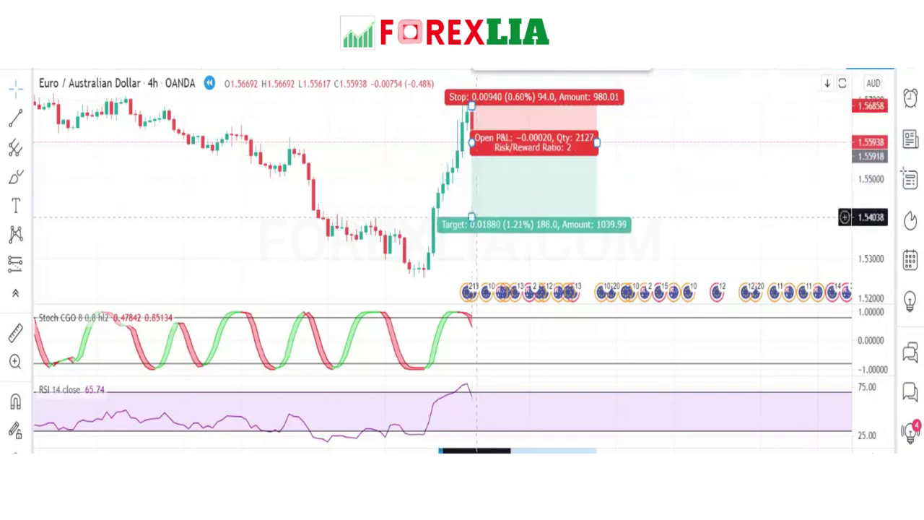
pyautogui.click(646, 199)
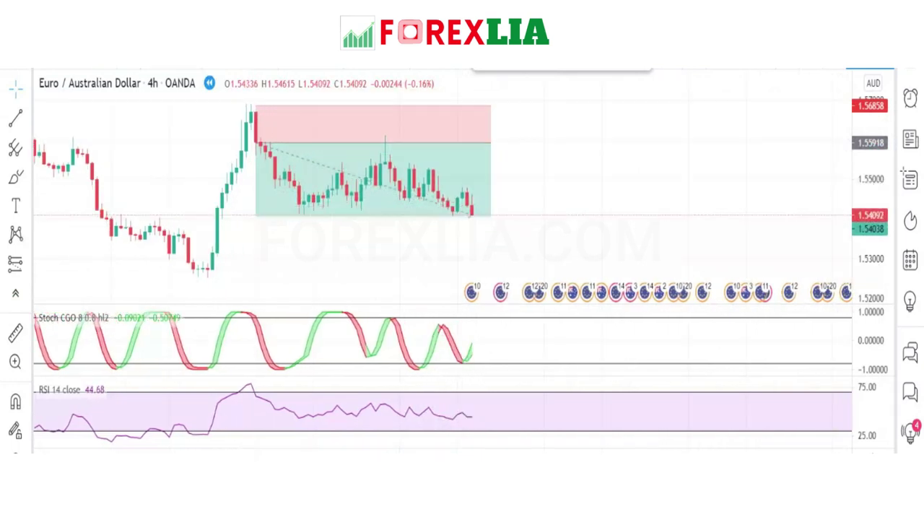
pyautogui.moveTo(454, 209)
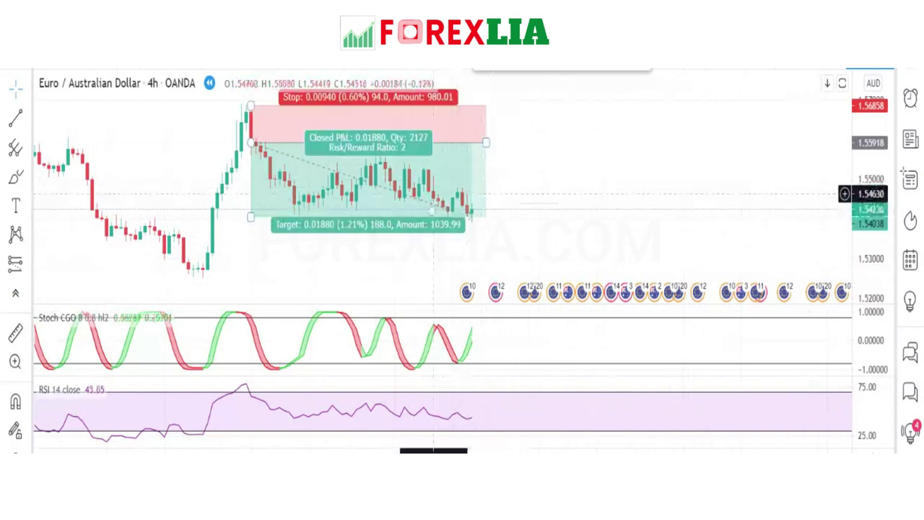
pyautogui.moveTo(519, 241); pyautogui.dragTo(659, 250)
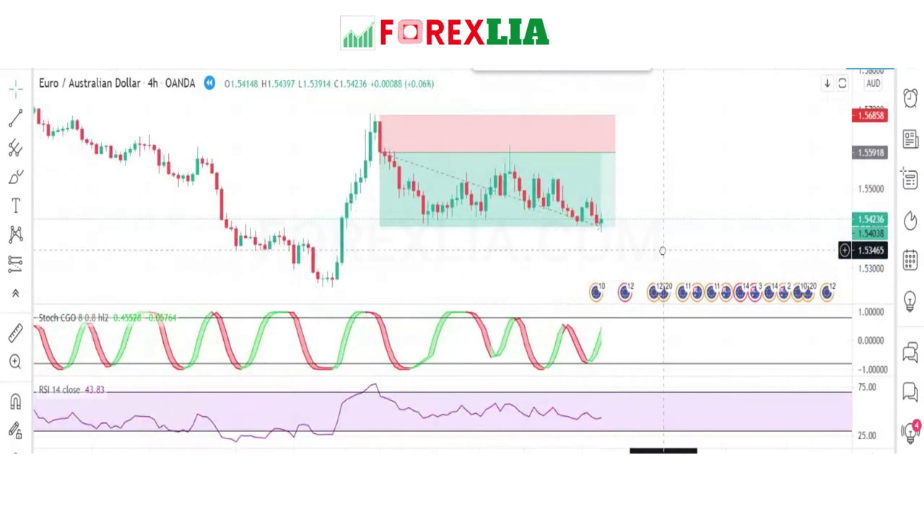